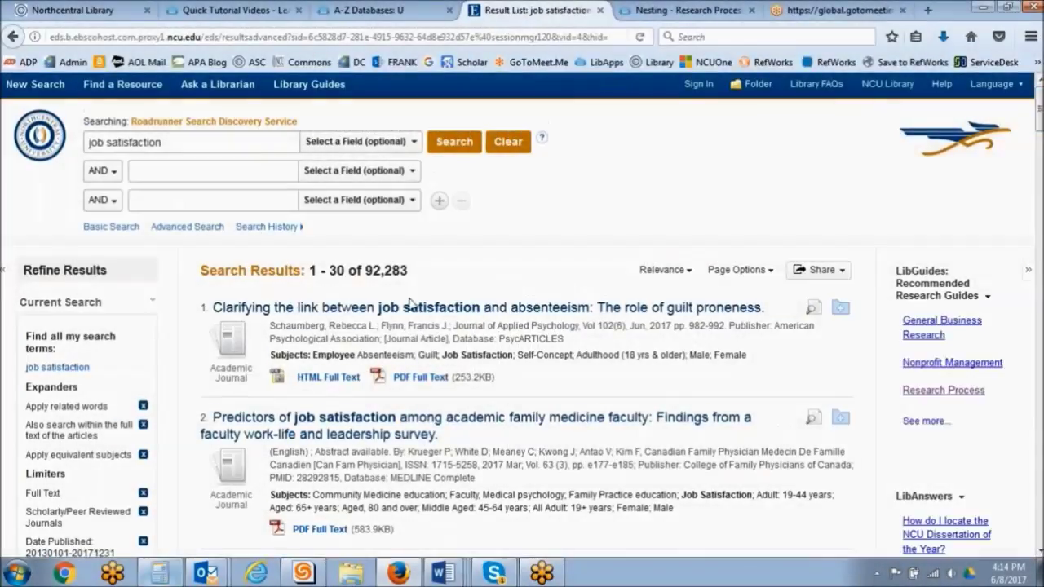
Step: Examine the total number of results and the top listings for the unquoted job satisfaction search
double_click(383, 273)
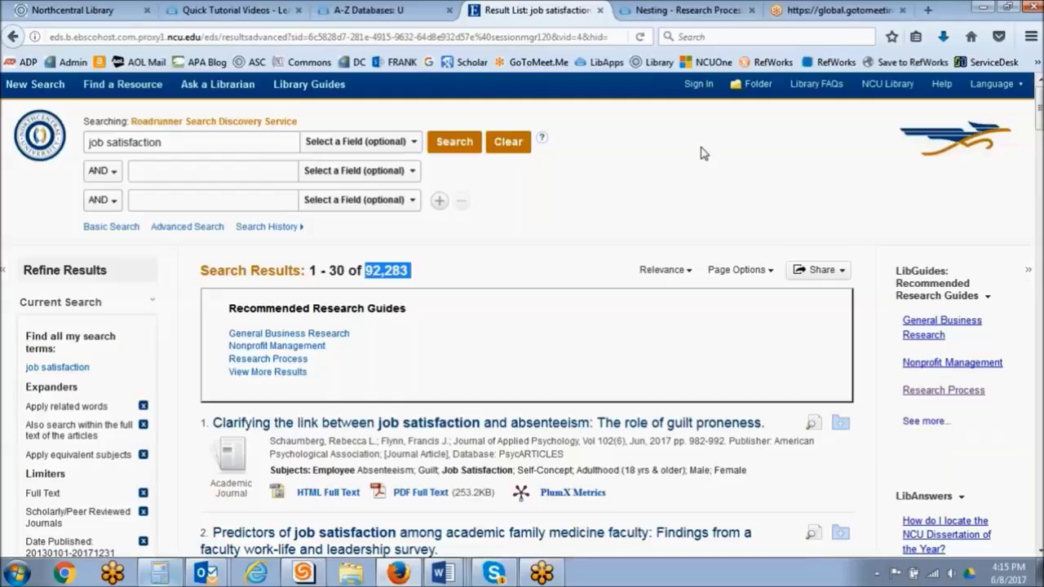
click(648, 175)
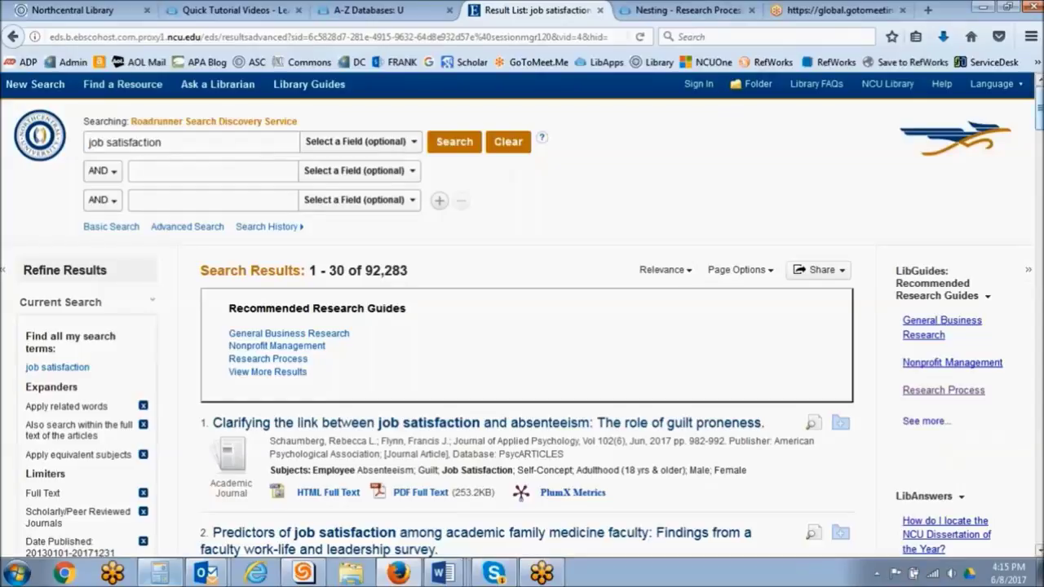
scroll(788, 399, down, 2)
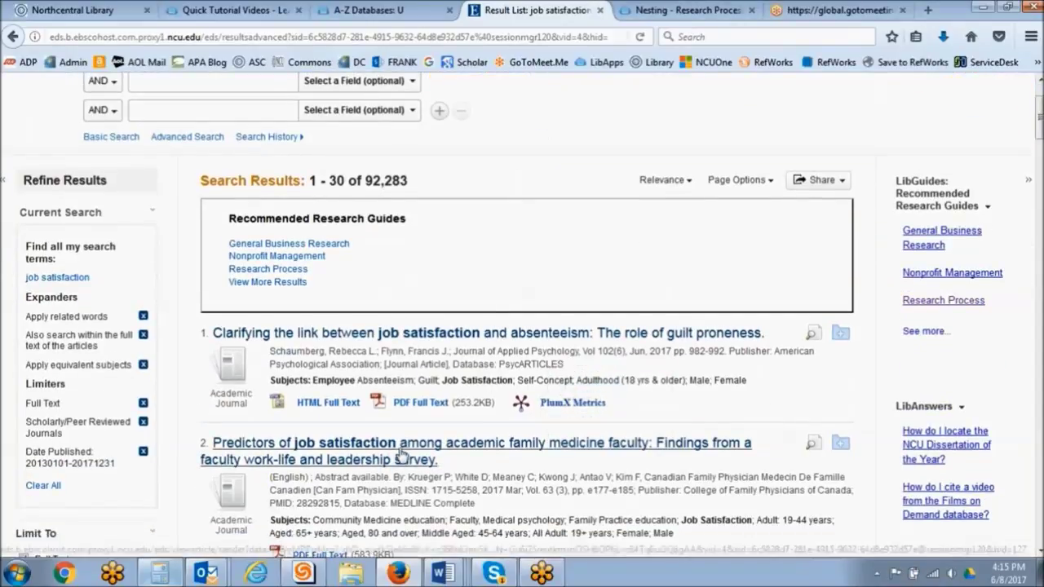
drag(366, 181, 410, 180)
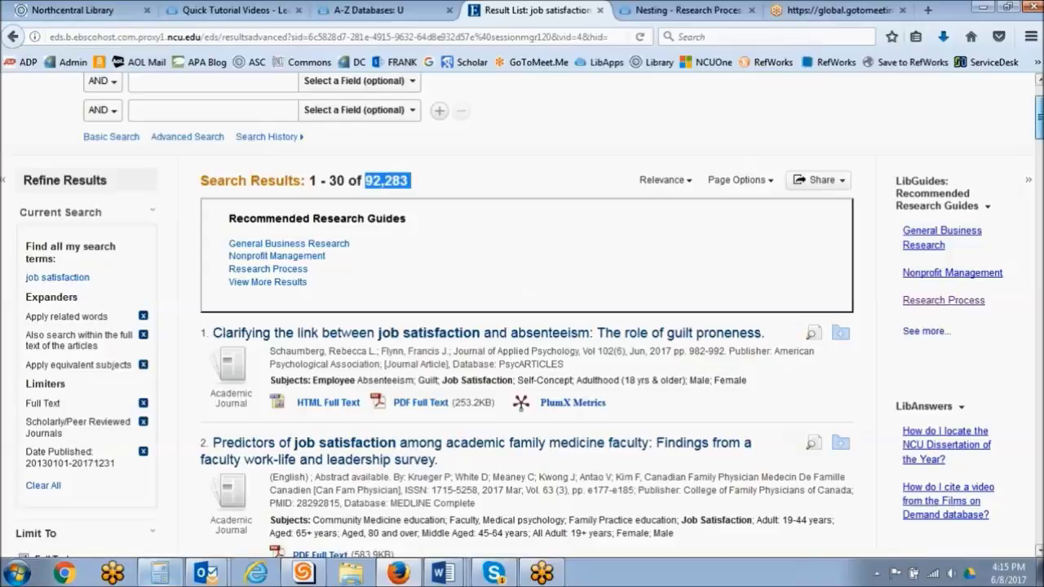
scroll(1037, 122, up, 1)
scroll(522, 315, up, 1)
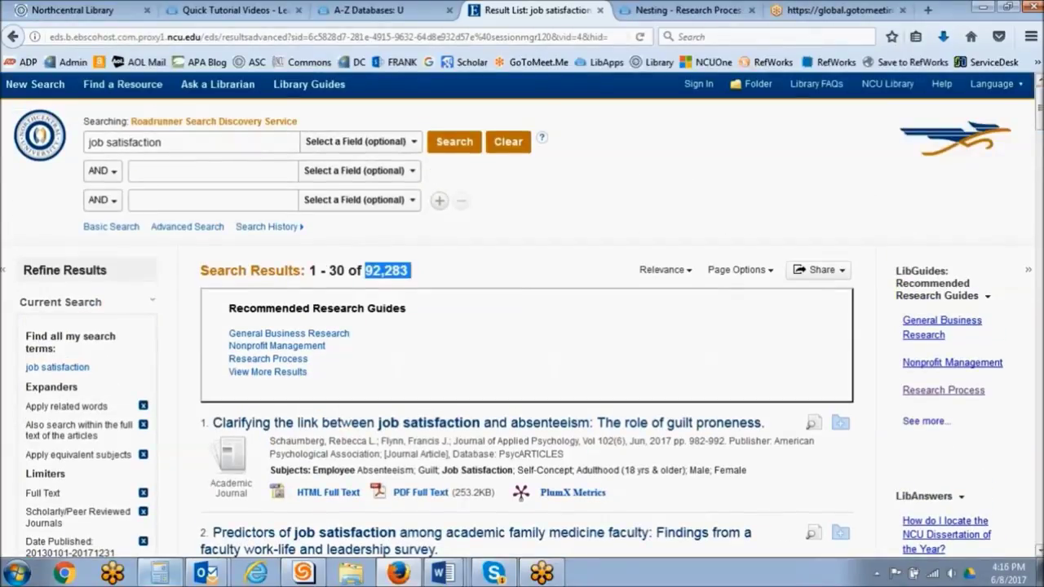
Step: Enclose the job satisfaction search term in quotation marks and run it as an exact-phrase search
click(145, 142)
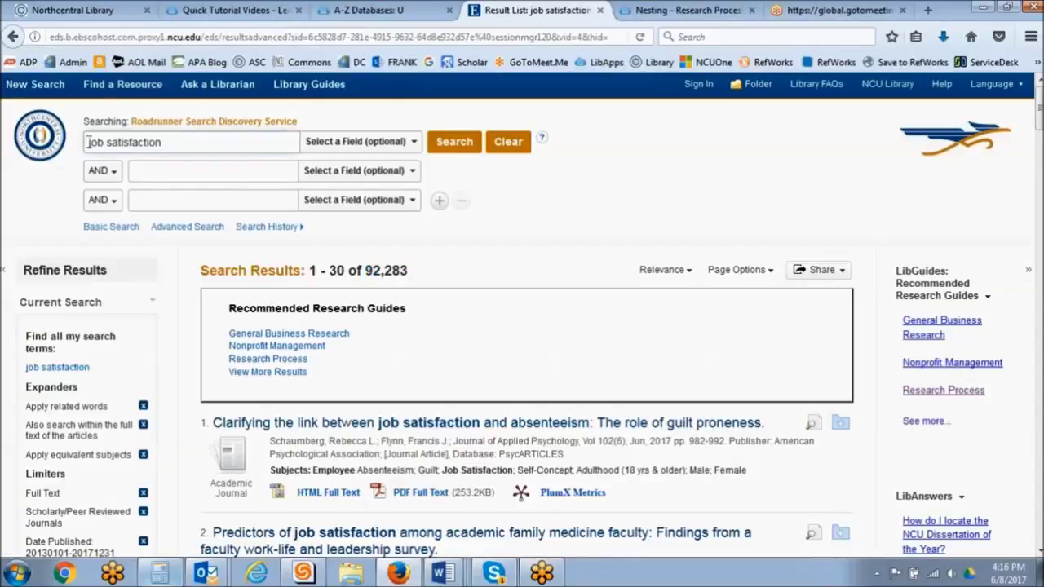
text(")
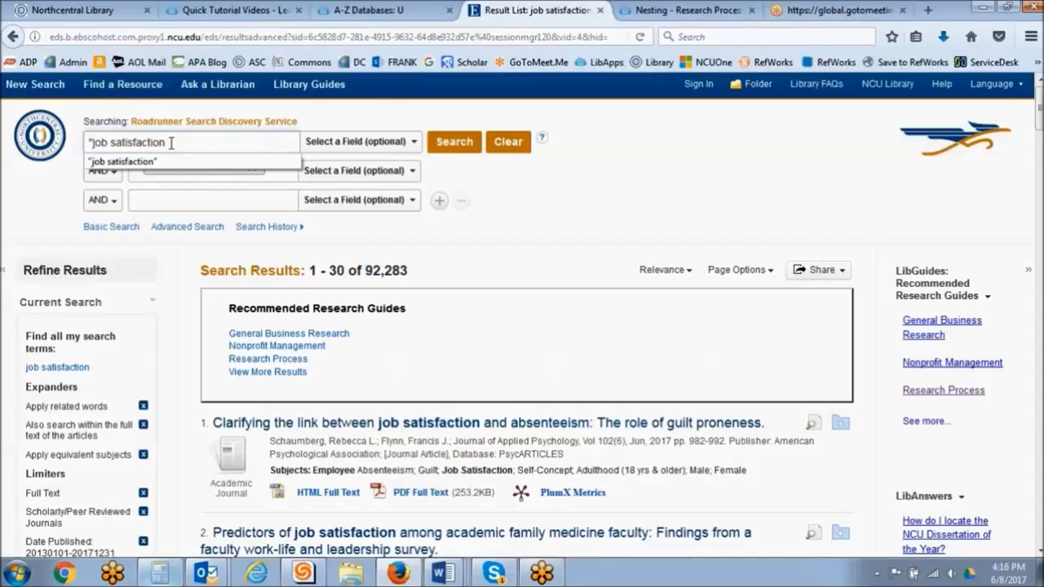
click(172, 143)
text(")
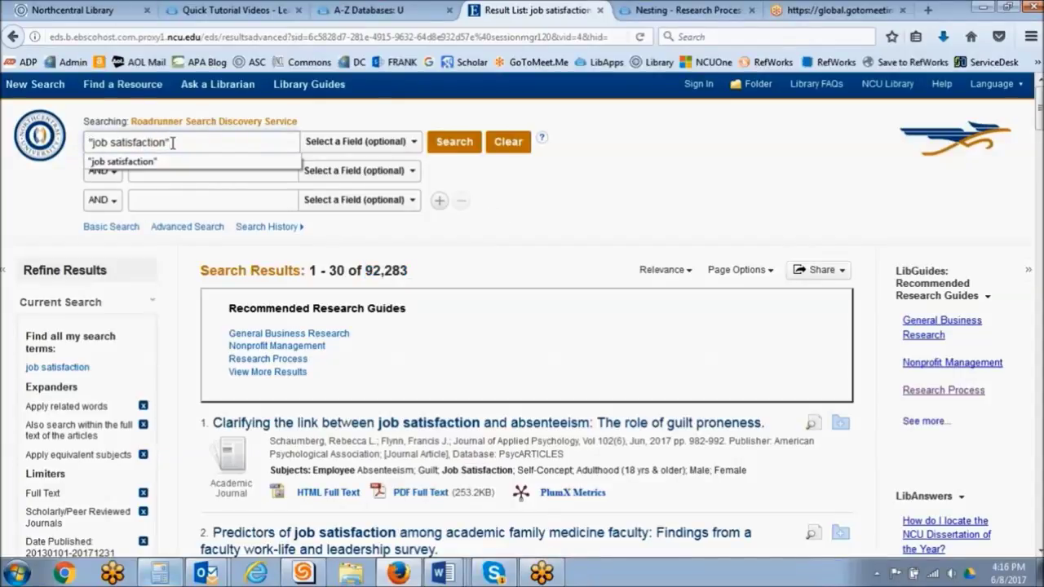
click(536, 199)
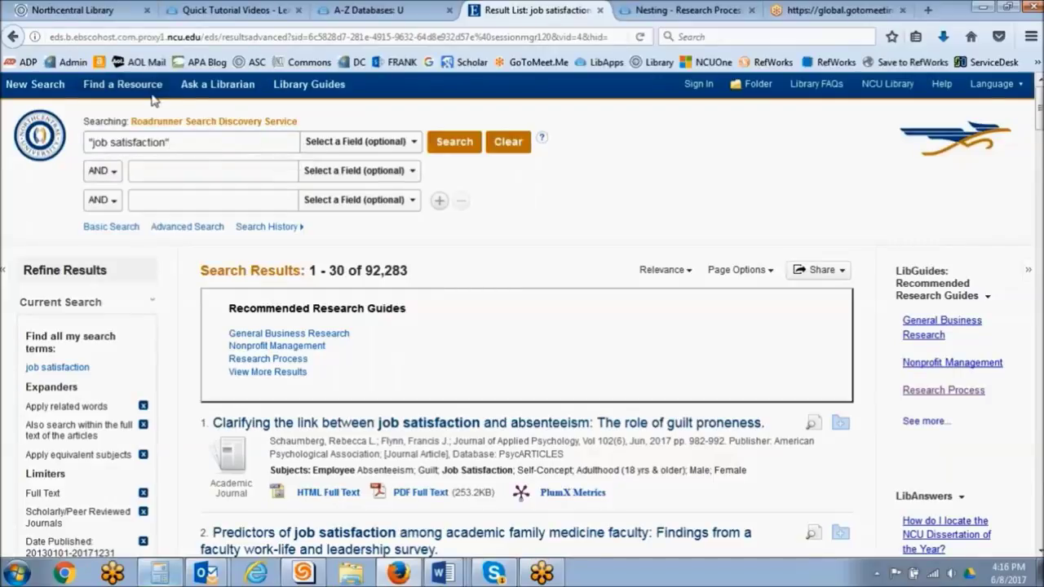
double_click(409, 270)
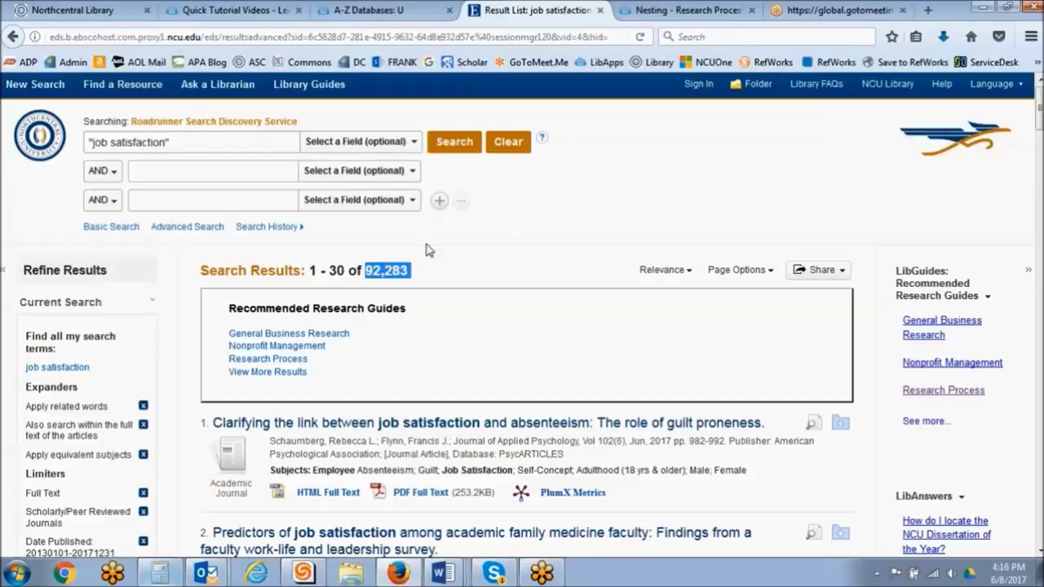
click(454, 265)
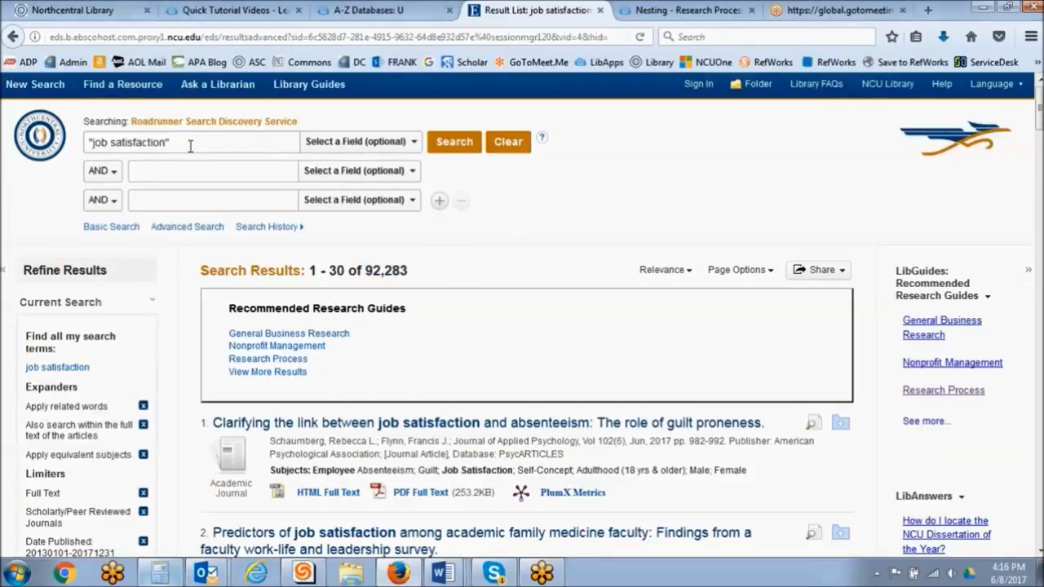
click(445, 141)
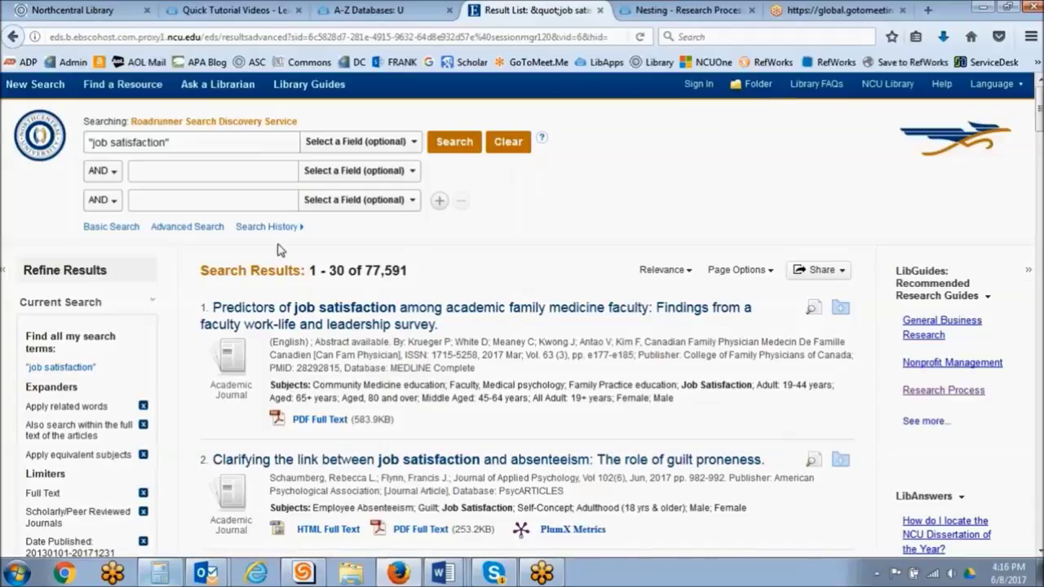
Step: Check the result total of the phrase search and view the Boolean operators offered for the second search row
drag(364, 270, 436, 261)
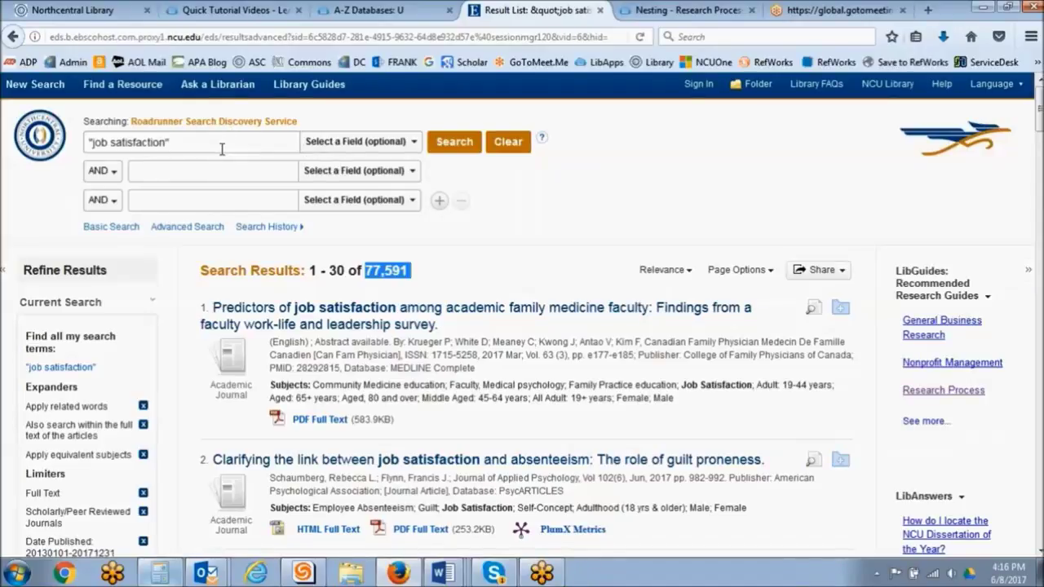
click(581, 265)
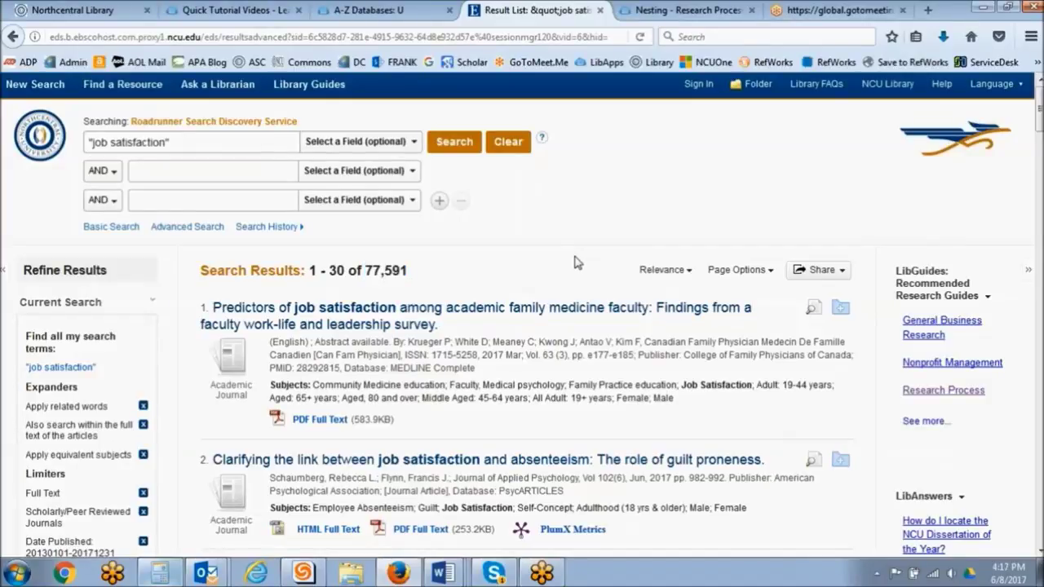
drag(367, 270, 410, 270)
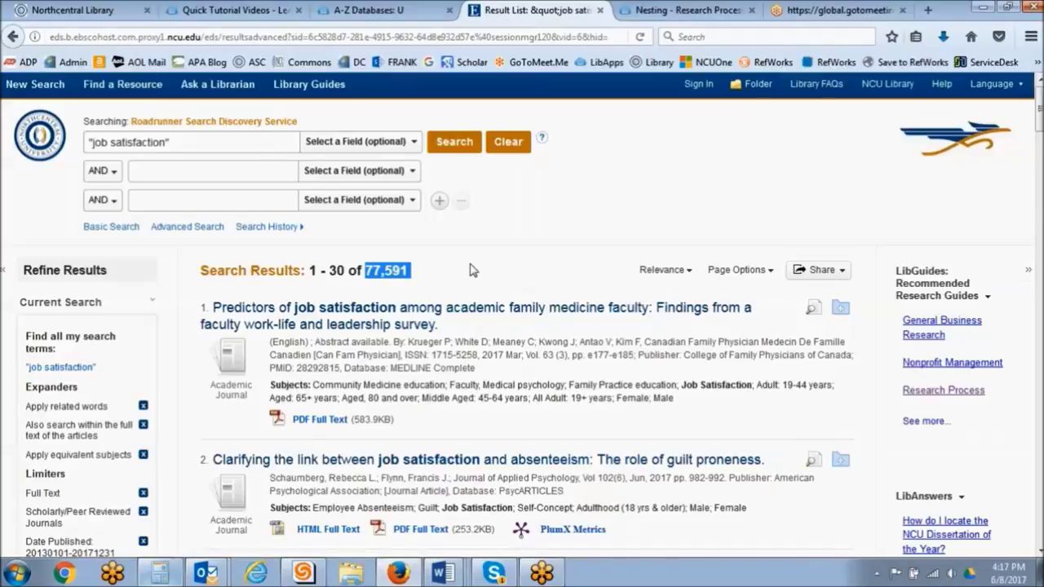
click(104, 173)
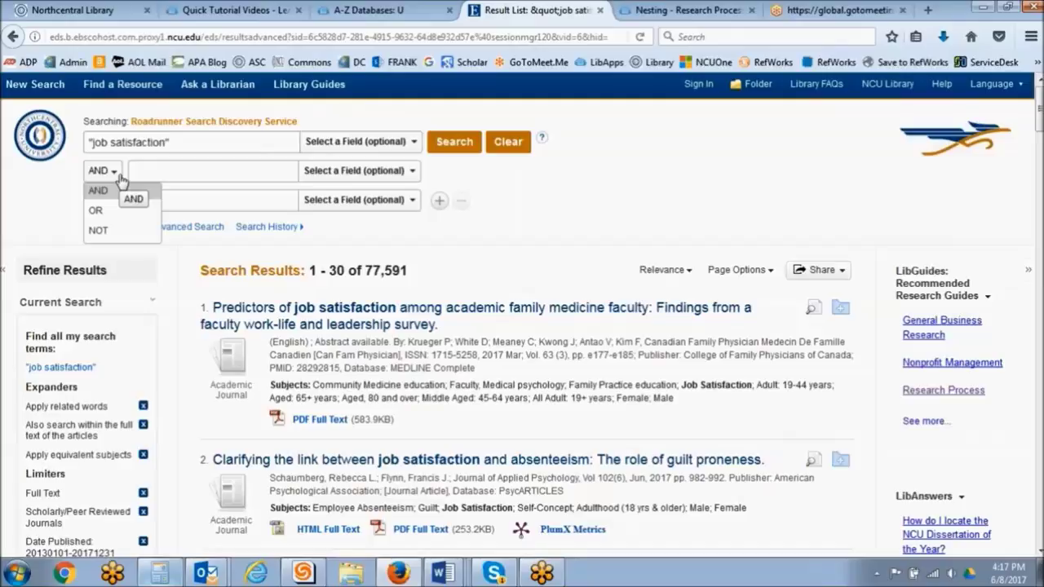
click(563, 171)
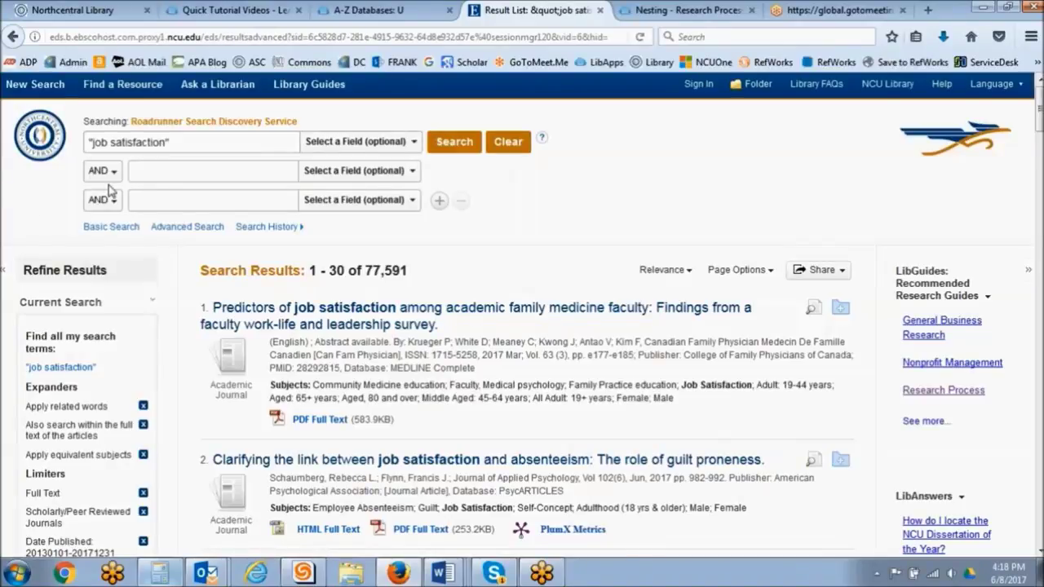
Step: Add "employee engagement" in quotation marks to the second row, combined with AND, and run the search
click(166, 173)
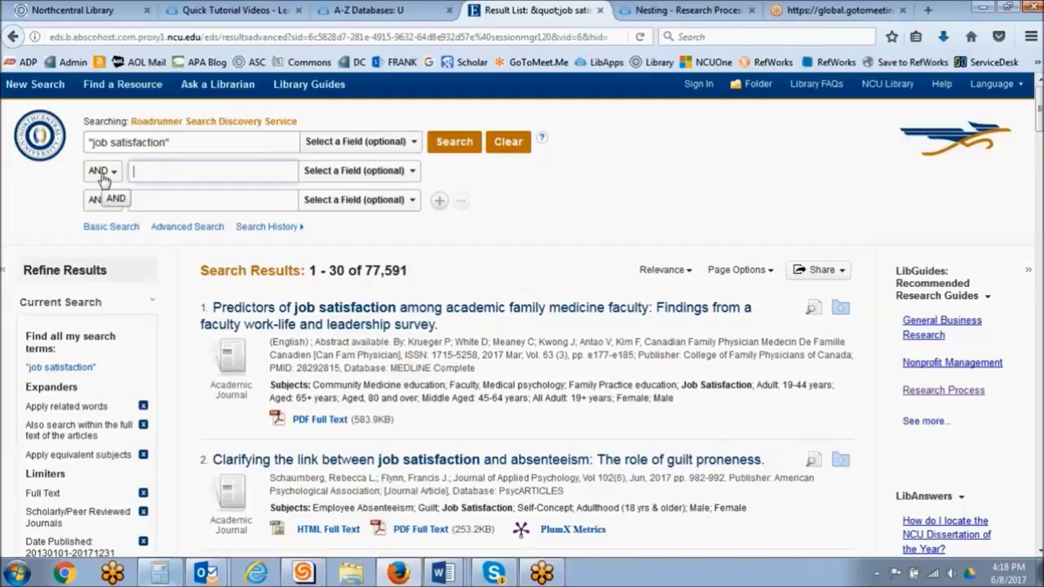
text(")
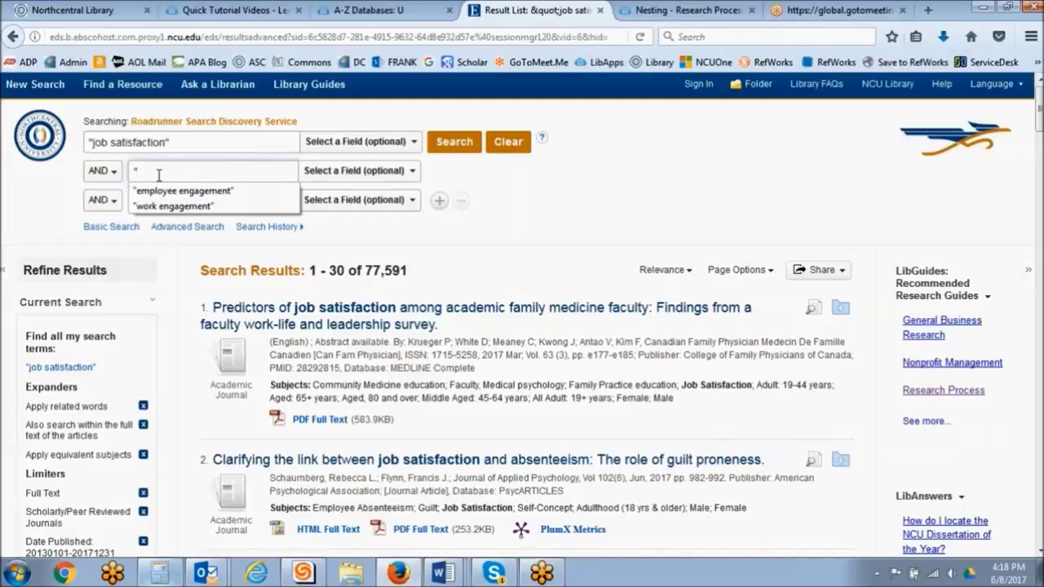
click(165, 192)
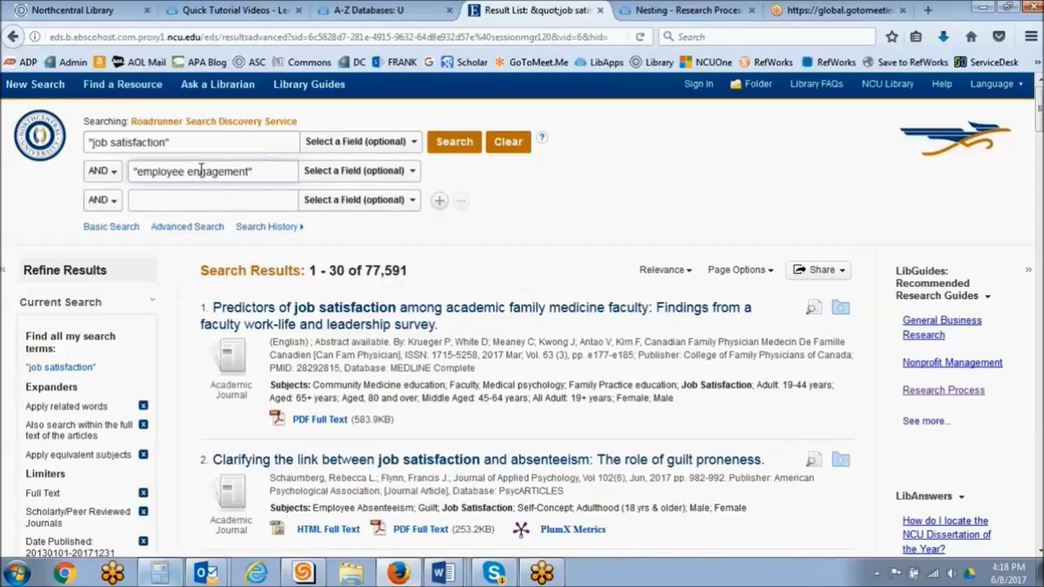
click(514, 151)
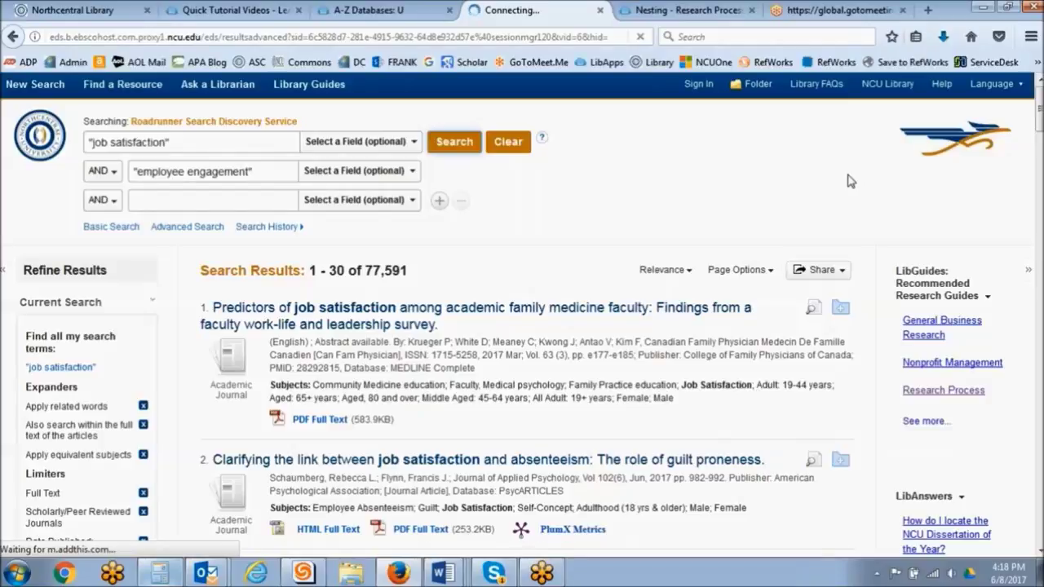
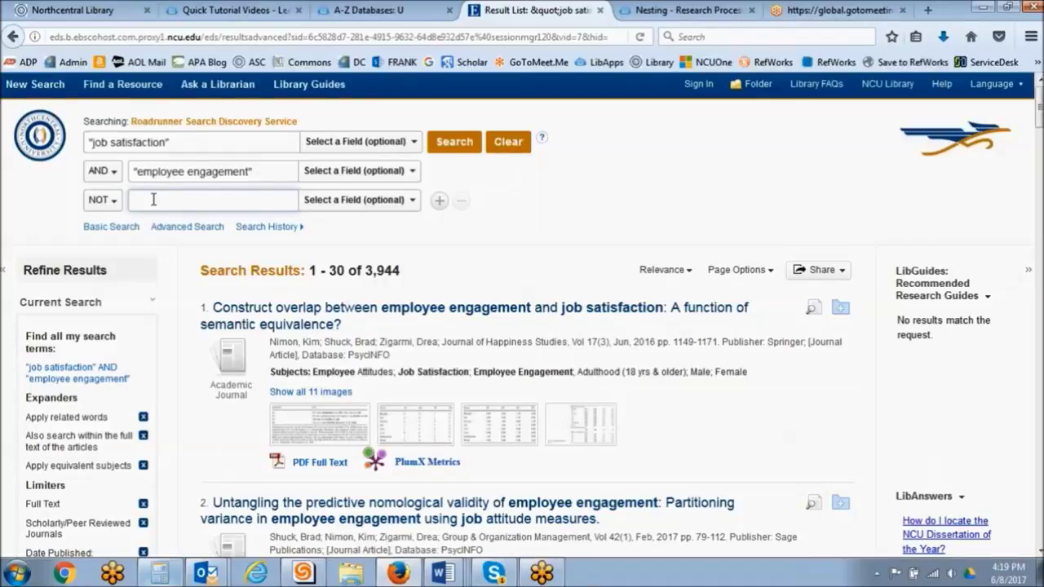
Step: Exclude healthcare in the third search row with NOT, run the search and highlight its result total
text(healthcare)
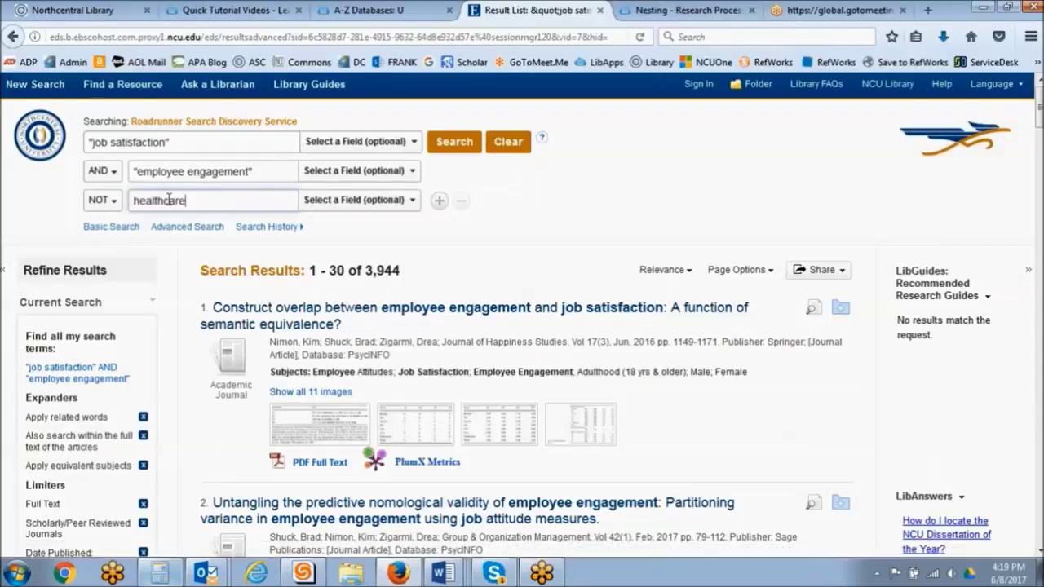
drag(187, 200, 137, 197)
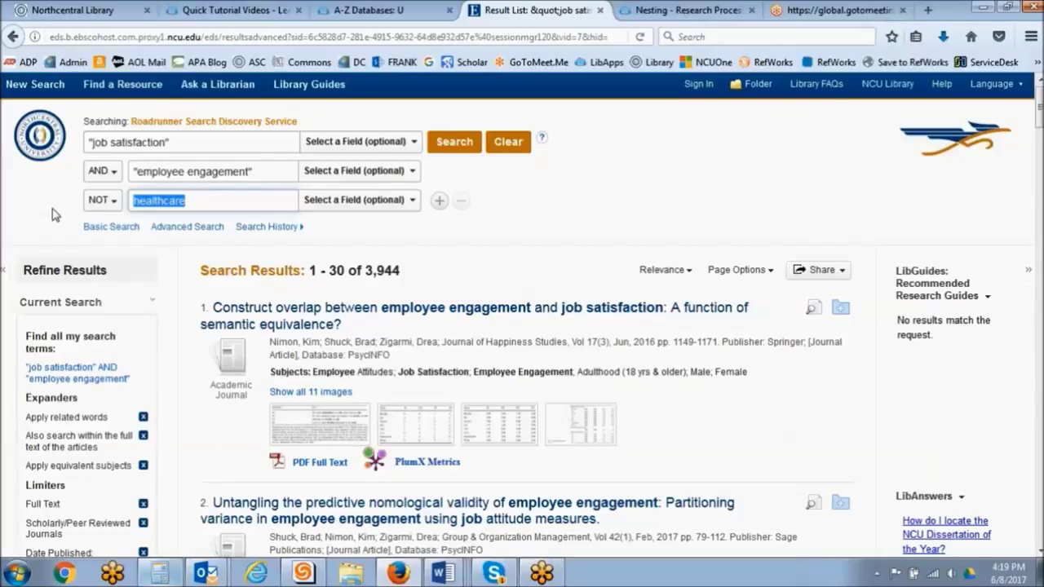
click(467, 149)
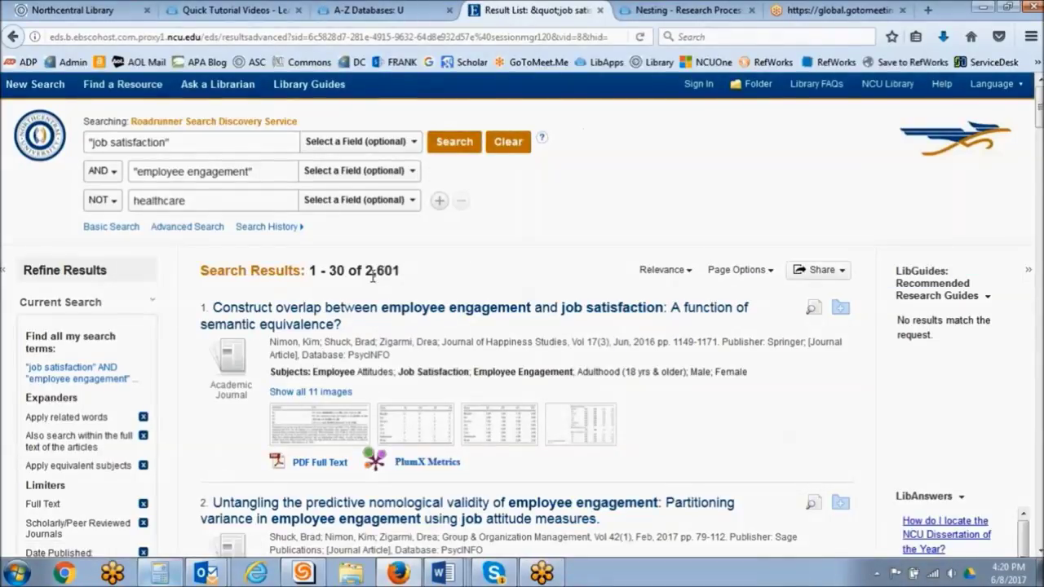
drag(366, 276, 403, 276)
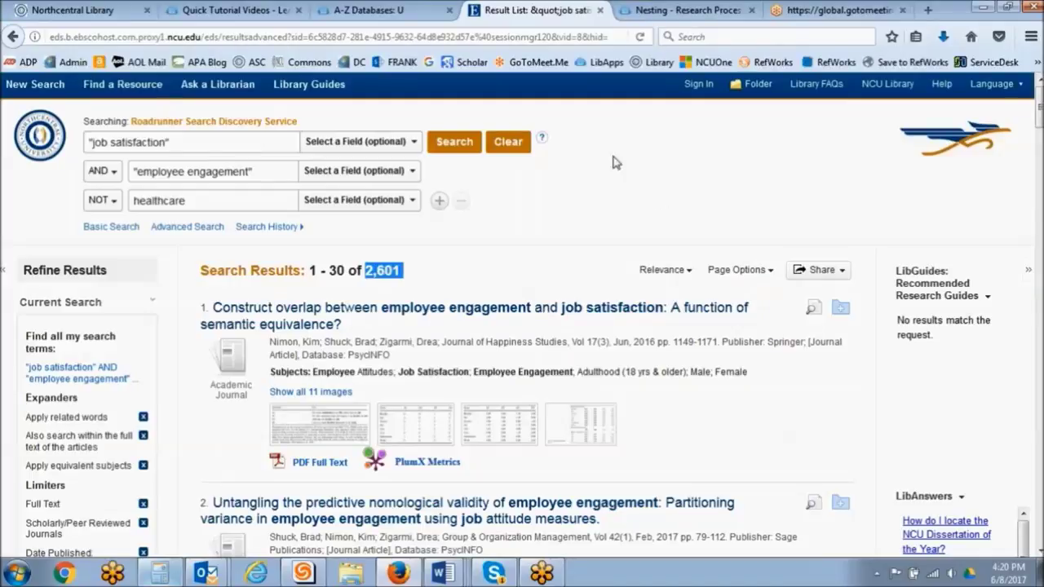
Step: Replace the healthcare exclusion with OR "work engagement" in the third row, run the search and highlight its result total
drag(210, 200, 122, 201)
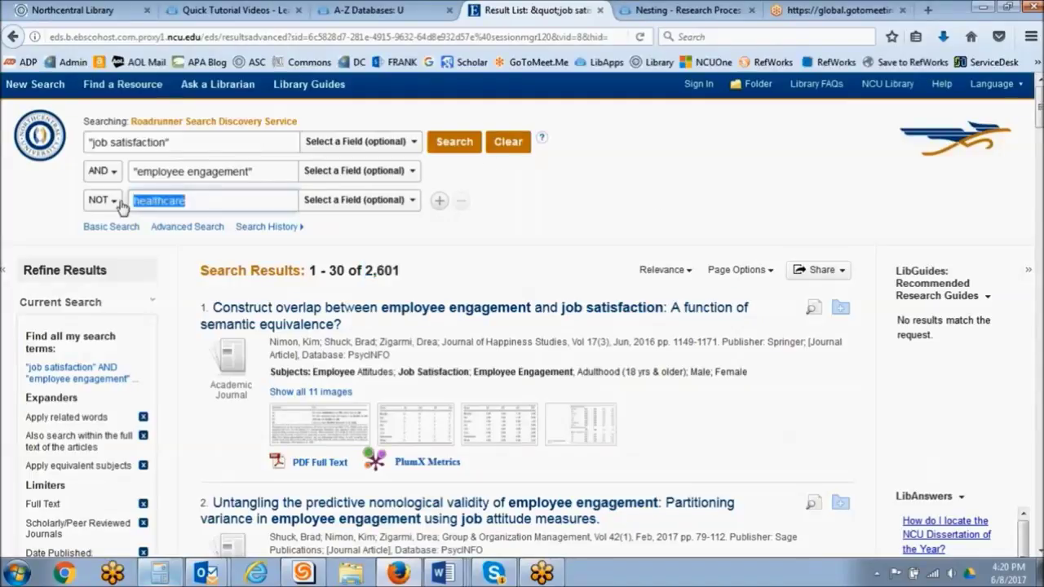
key(BackSpace)
click(103, 200)
click(96, 241)
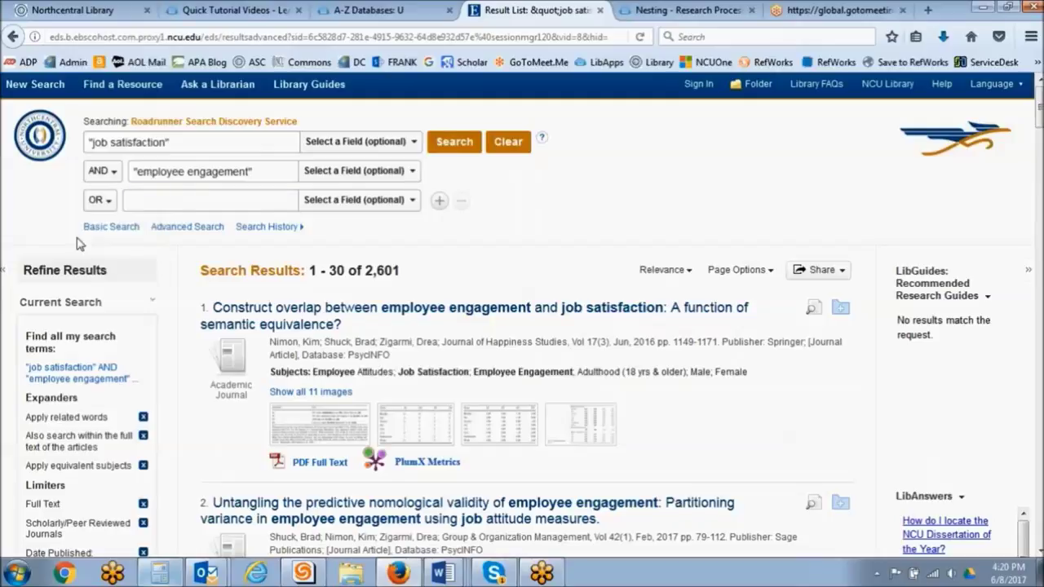
click(176, 202)
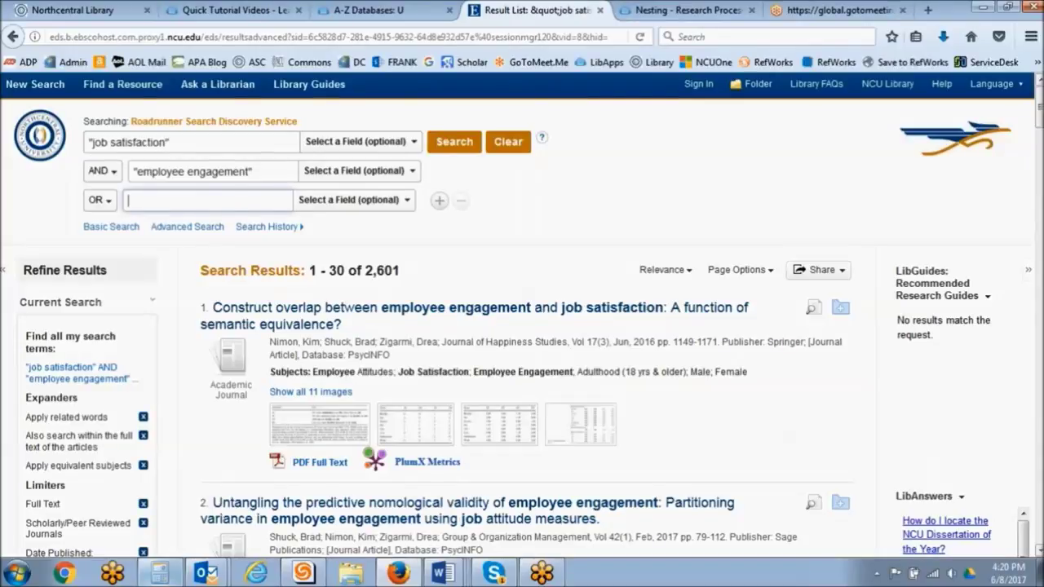
text("work engagemen)
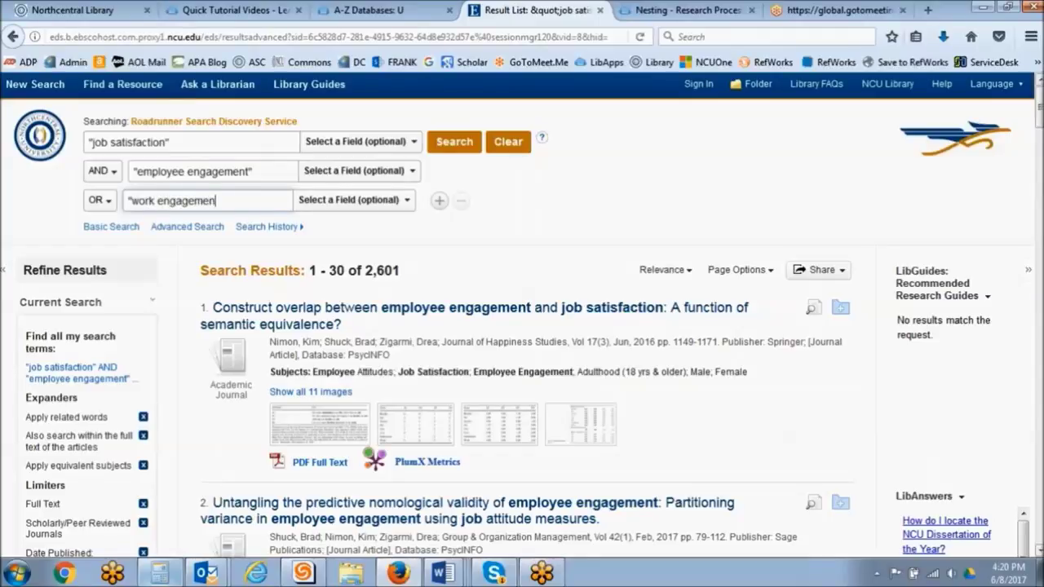
text(t")
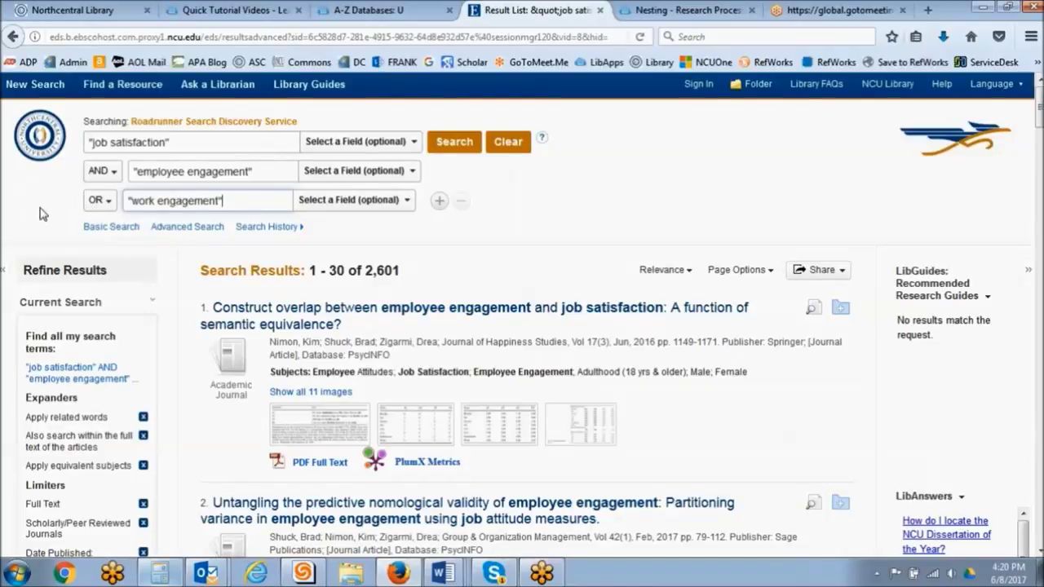
key(Return)
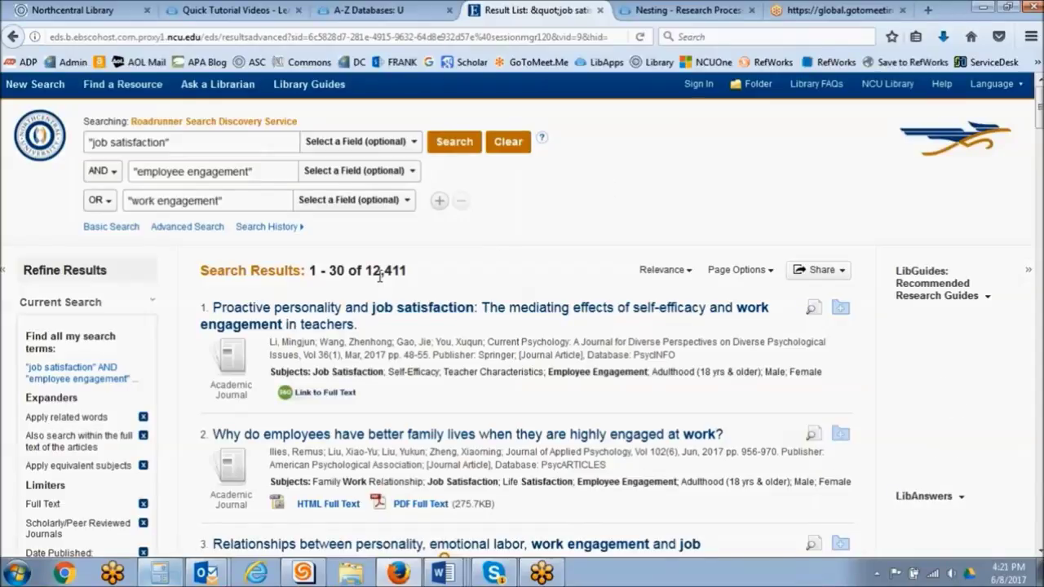
double_click(414, 271)
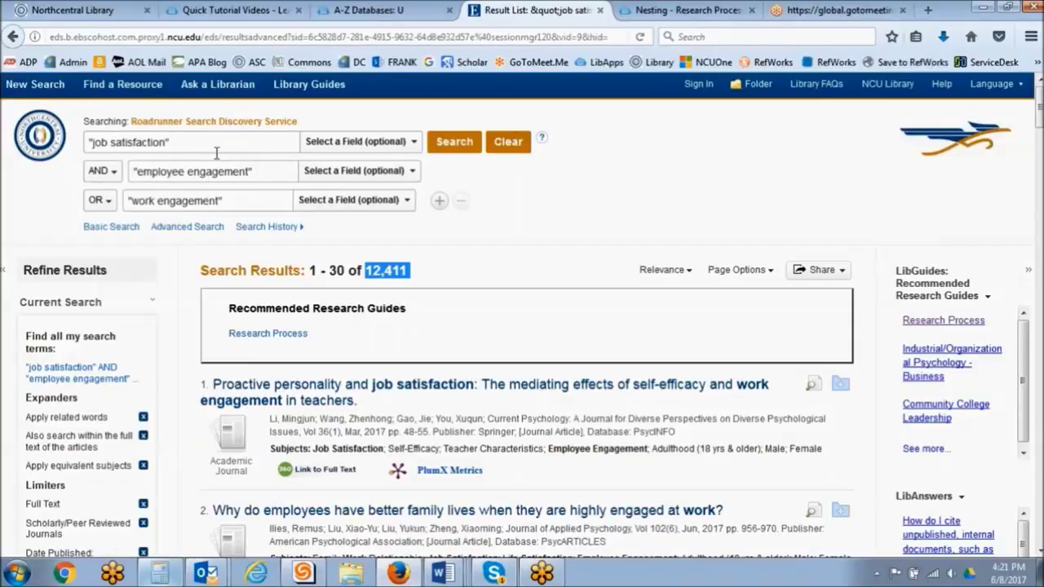
Step: Examine the "work engagement" term in the third search row, the result total and the row's OR operator
click(124, 202)
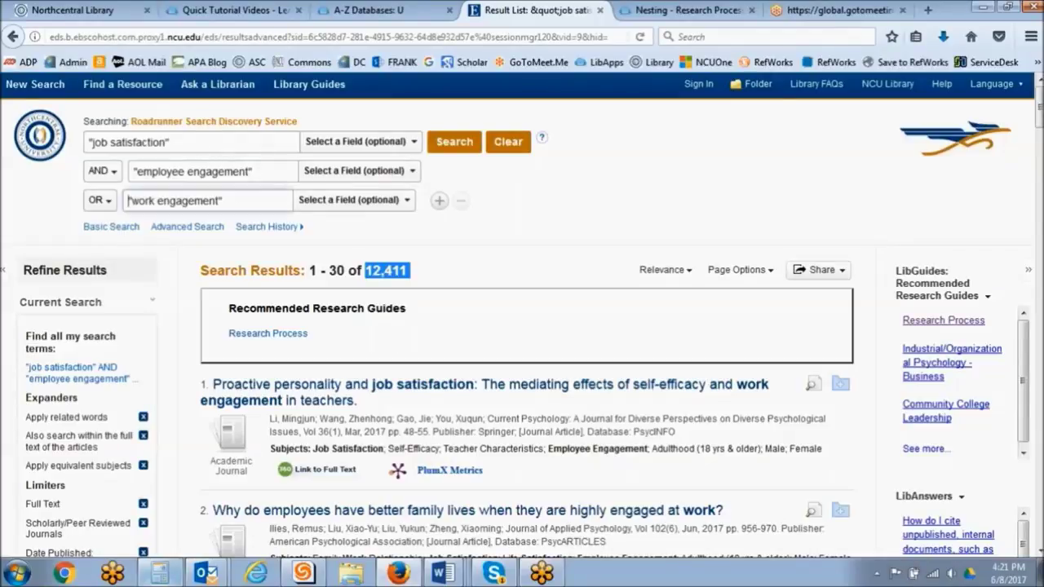
triple_click(218, 203)
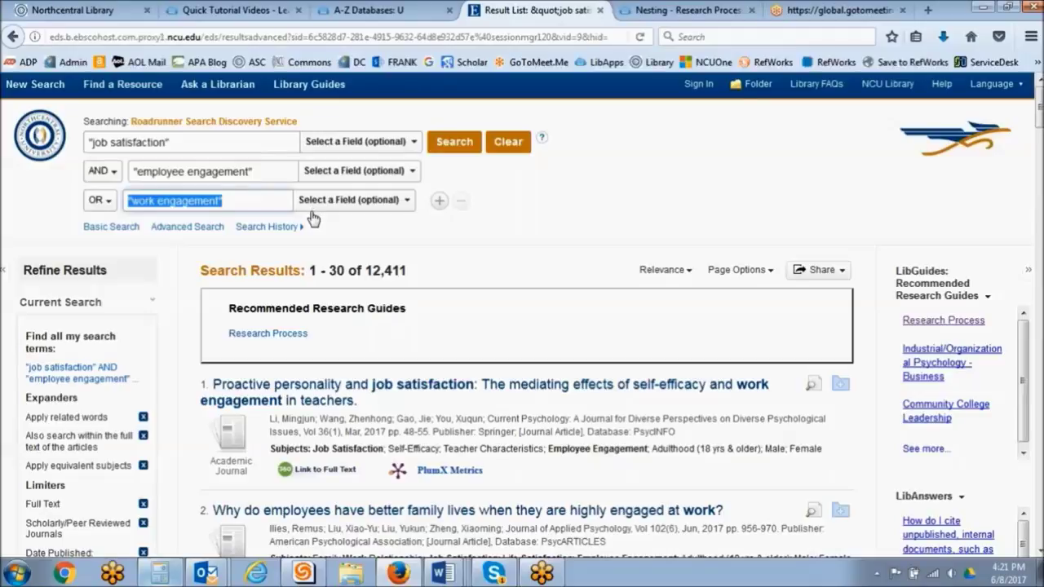
click(30, 219)
click(129, 201)
triple_click(234, 200)
drag(365, 271, 399, 263)
click(423, 270)
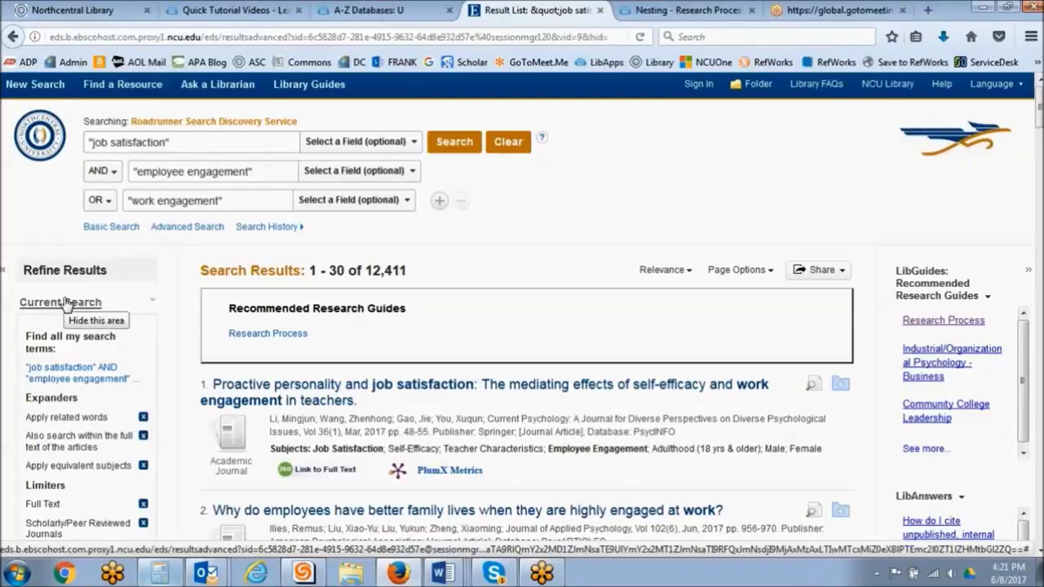
click(104, 204)
click(102, 204)
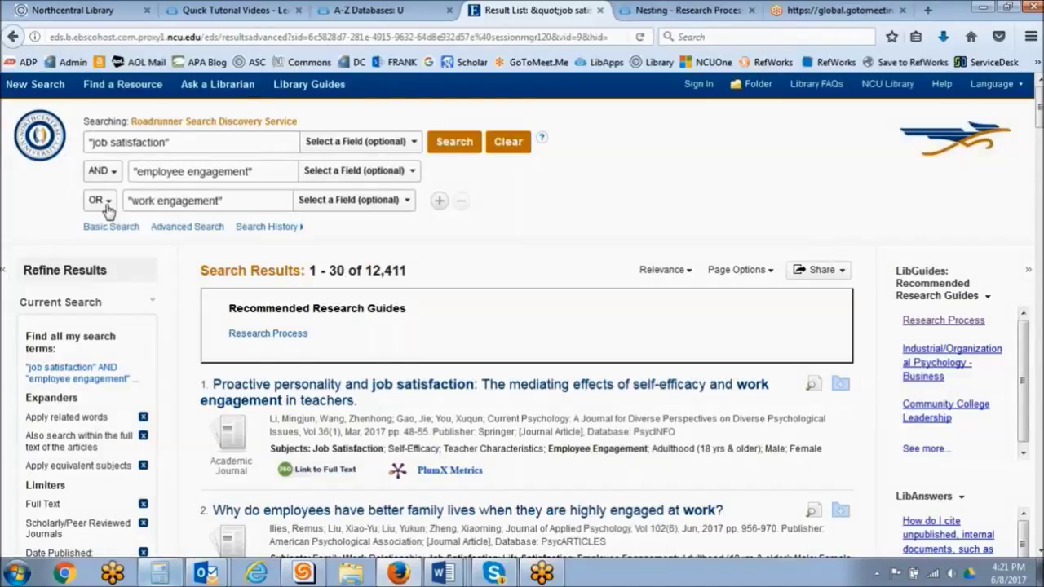
Step: Cut the phrase "work engagement" out of the third search row
drag(128, 201, 215, 202)
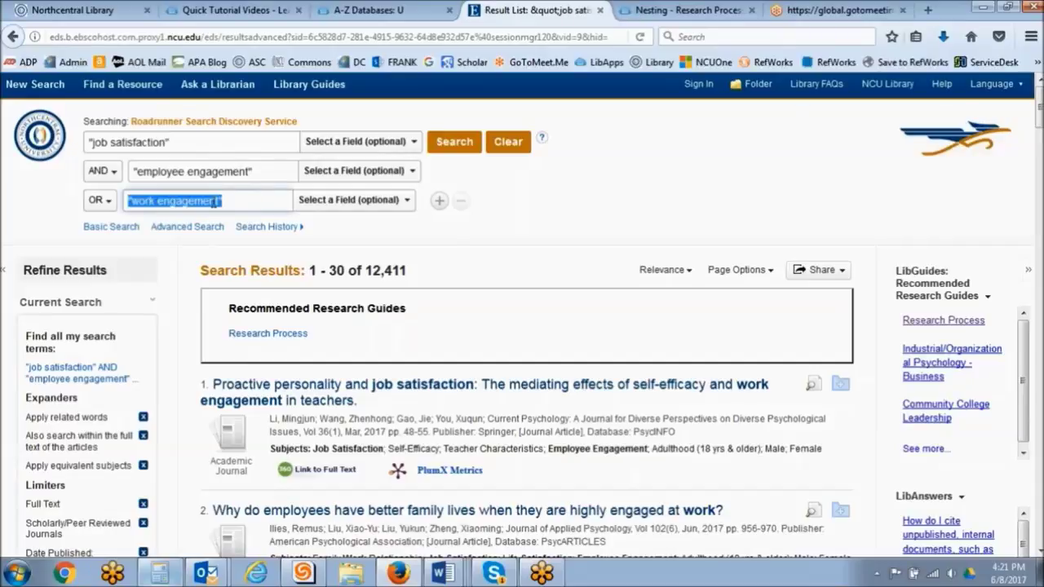
right_click(215, 202)
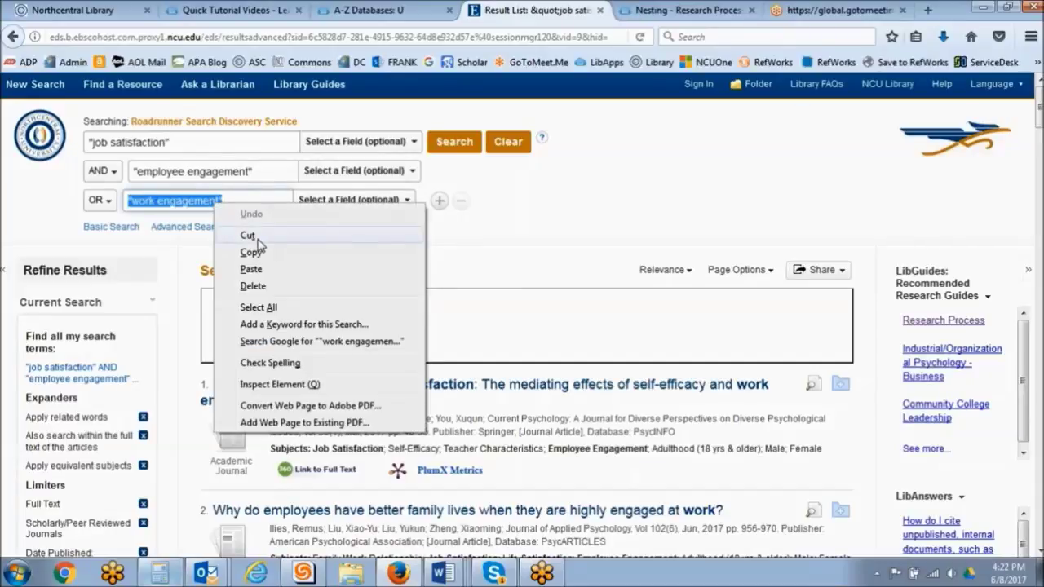
click(251, 236)
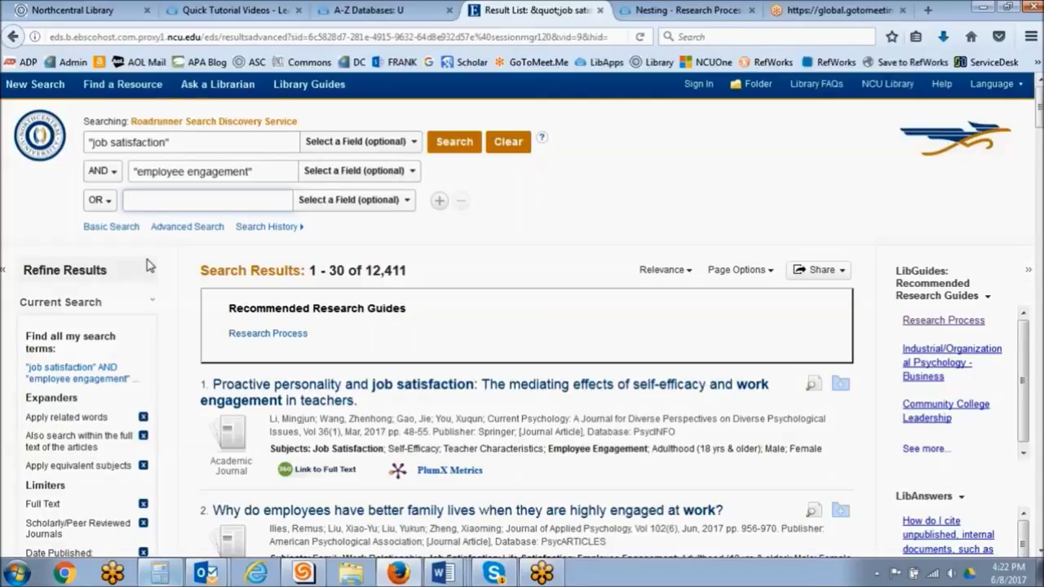
Step: Expand the second search row into the nested expression ("employee engagement" or "work engagement"), enclosed in parentheses
click(252, 171)
text(or )
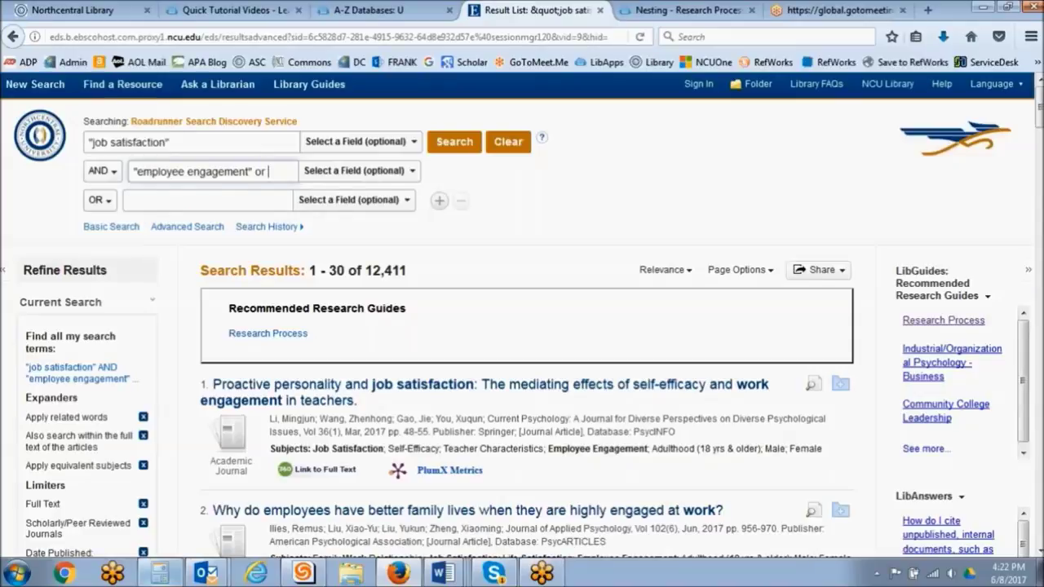
text("work engagement"))
drag(186, 170, 73, 171)
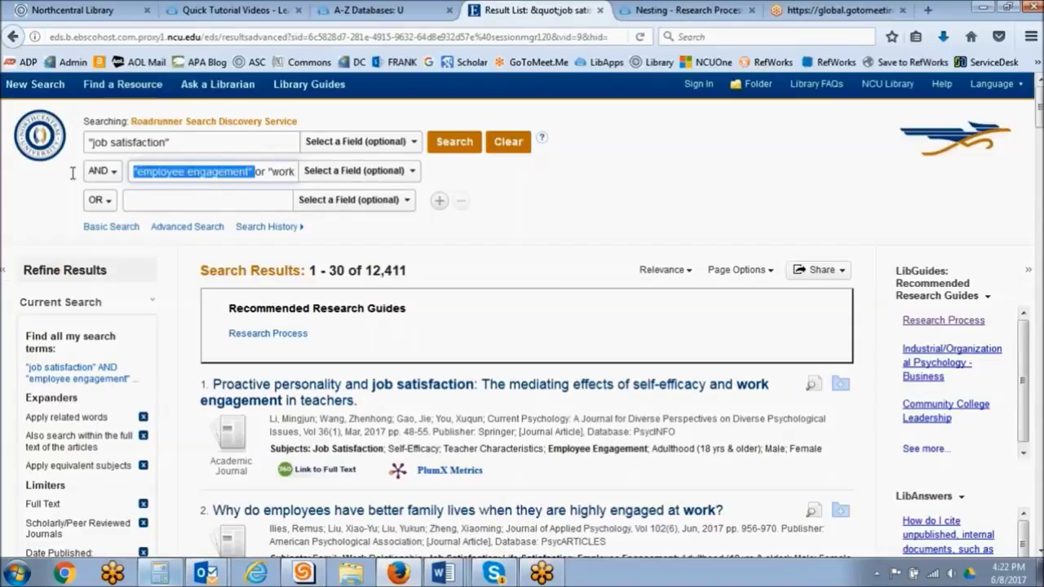
click(135, 170)
text(()
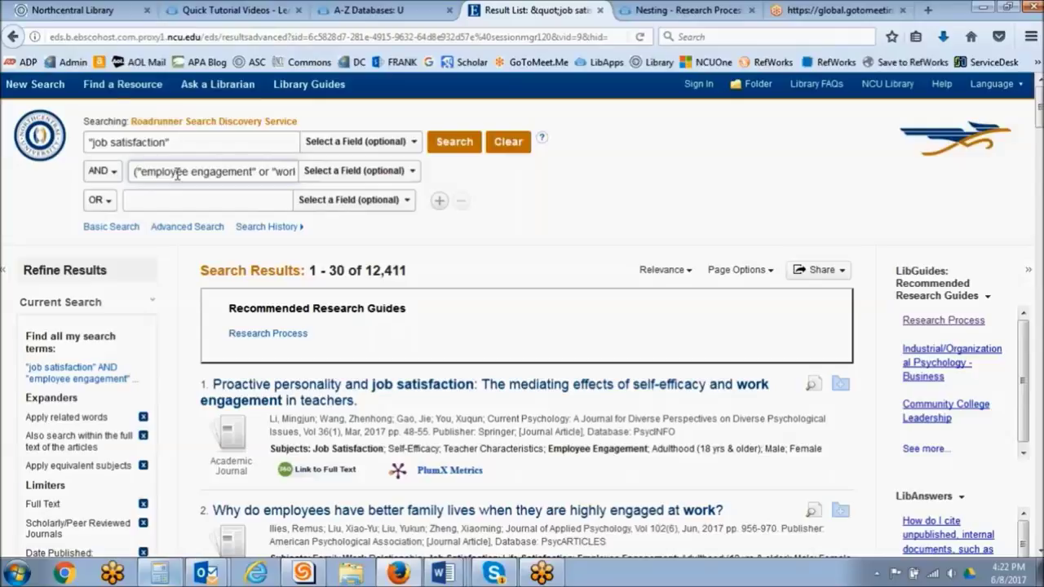
Step: Review both alternatives of the nested expression in the second row by highlighting each phrase
drag(137, 172, 336, 168)
click(208, 203)
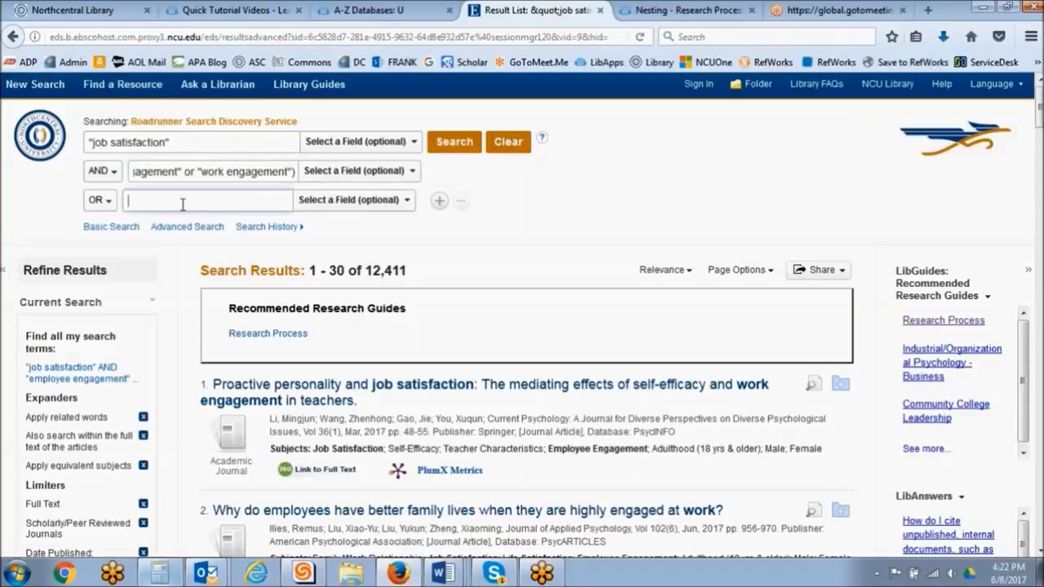
click(181, 172)
drag(185, 172, 153, 171)
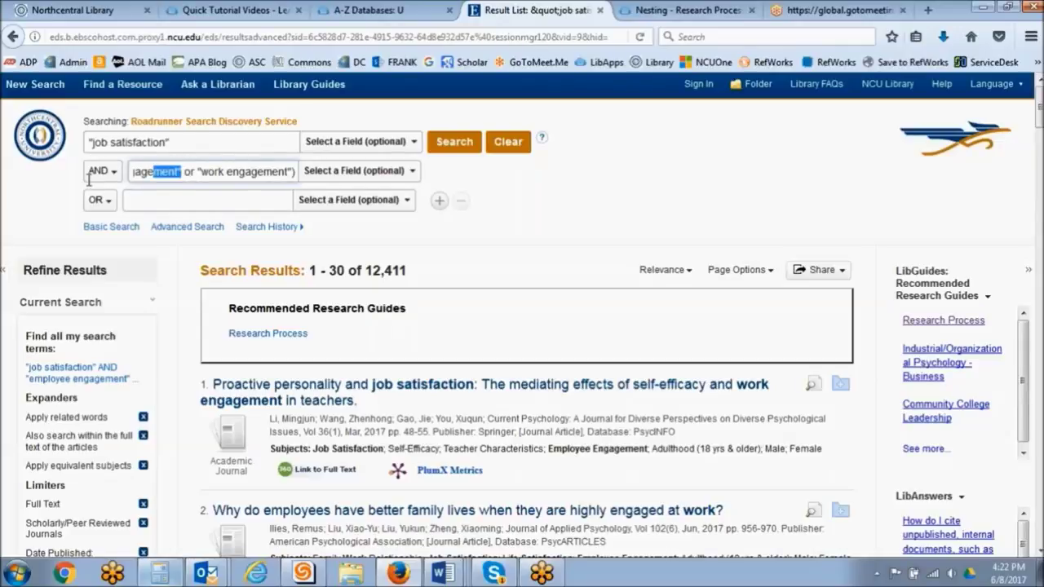
key(shift+Home)
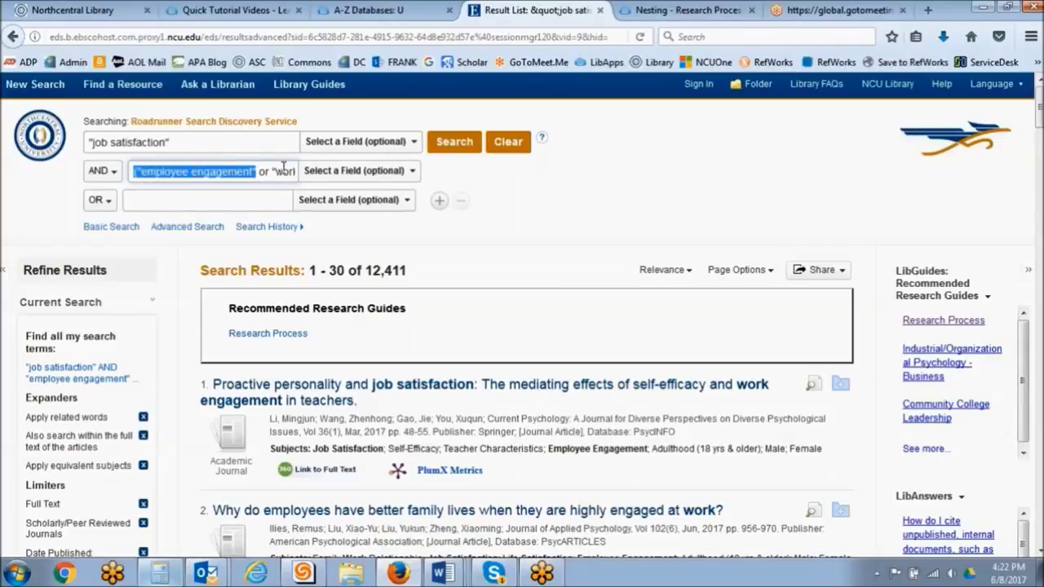
drag(280, 168, 342, 168)
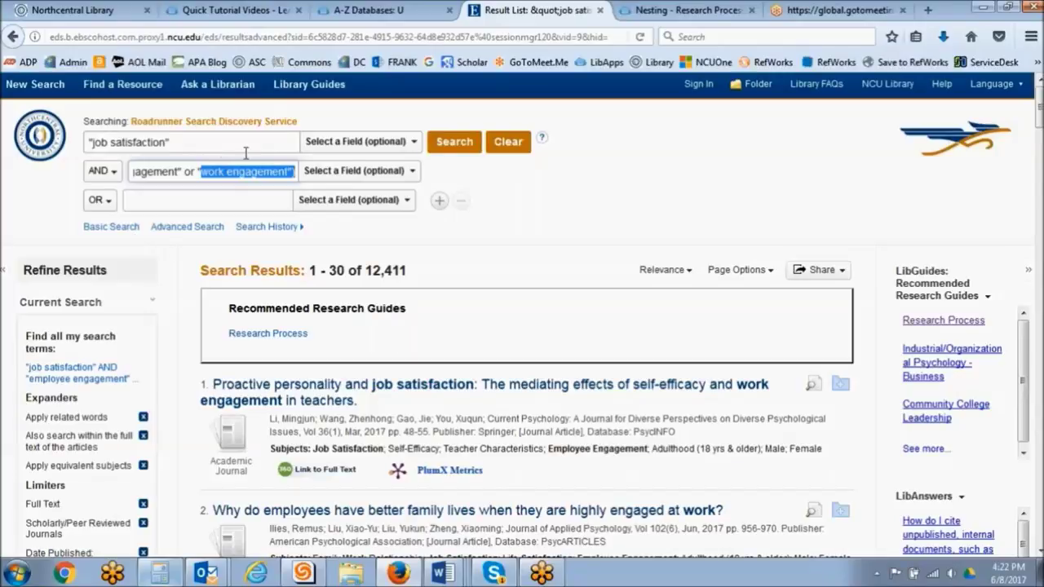
Step: Highlight the previous result total, run the nested search and highlight its new result total for comparison
click(530, 244)
drag(365, 272, 425, 276)
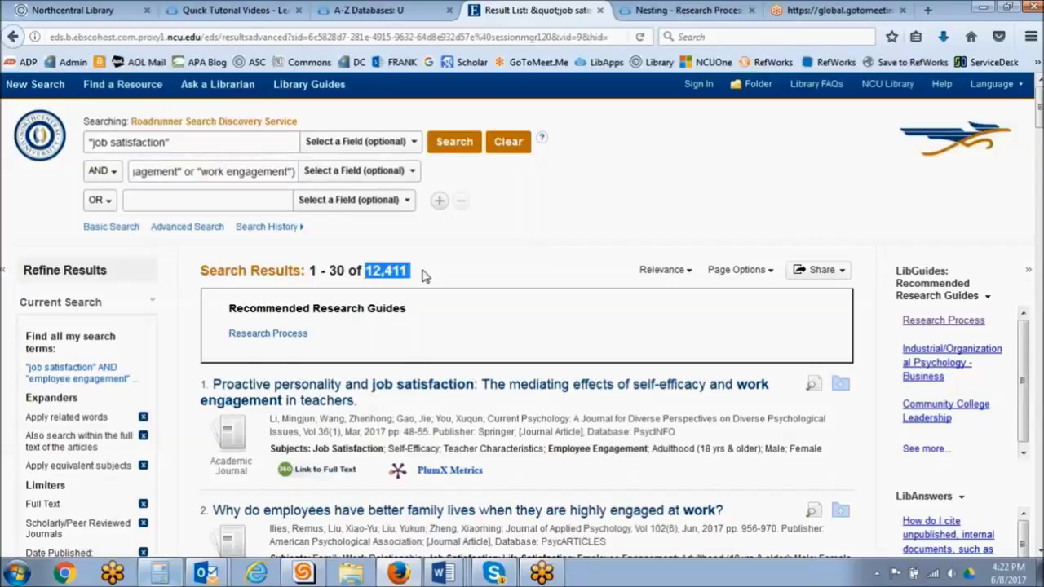
click(454, 143)
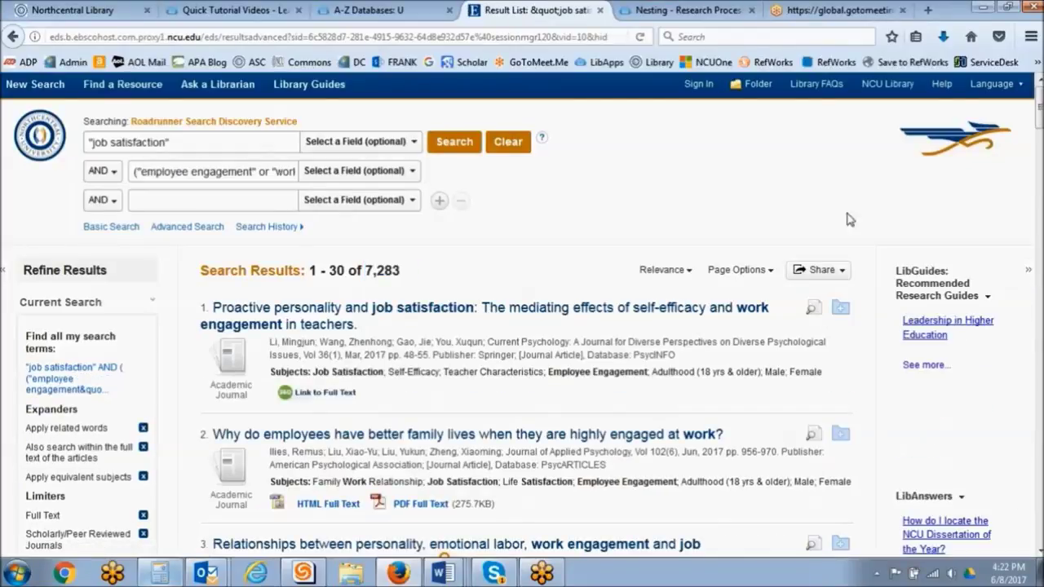
double_click(367, 270)
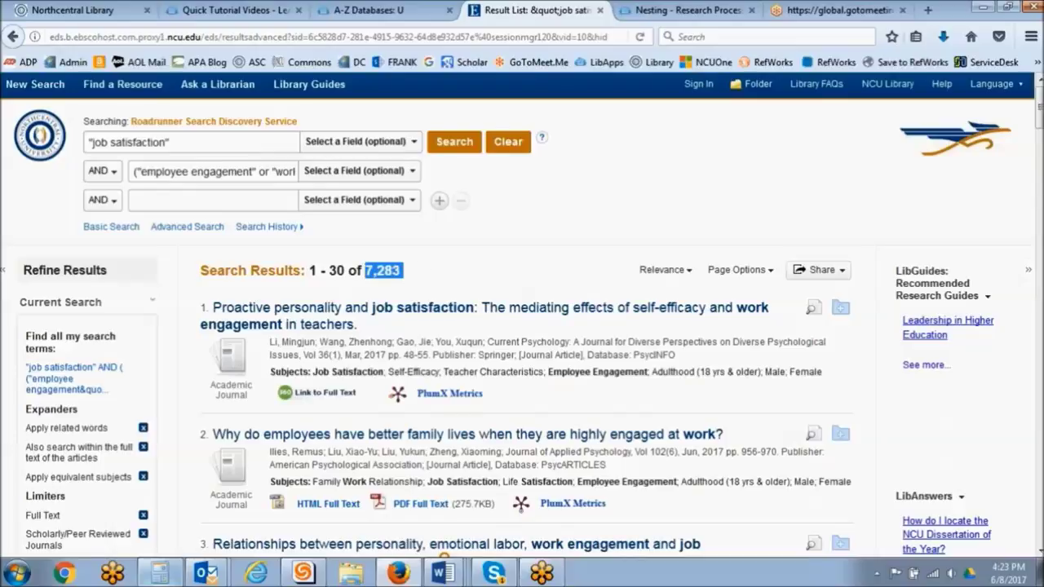